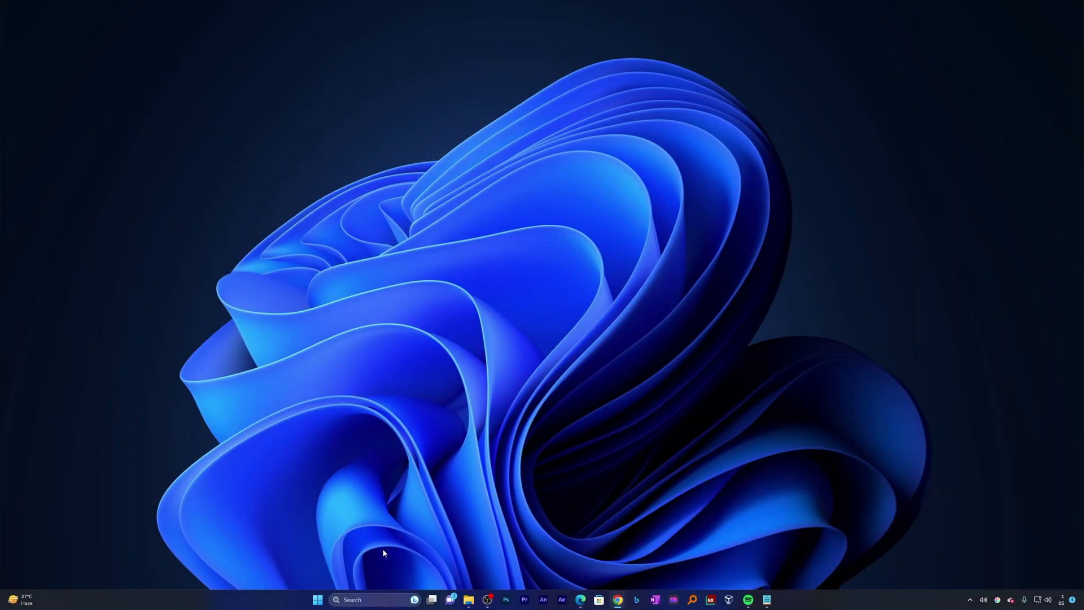
Step: Launch Microsoft Outlook by searching 'outlook' from the Start menu
{"action": "left_click", "coordinate": [317, 600]}
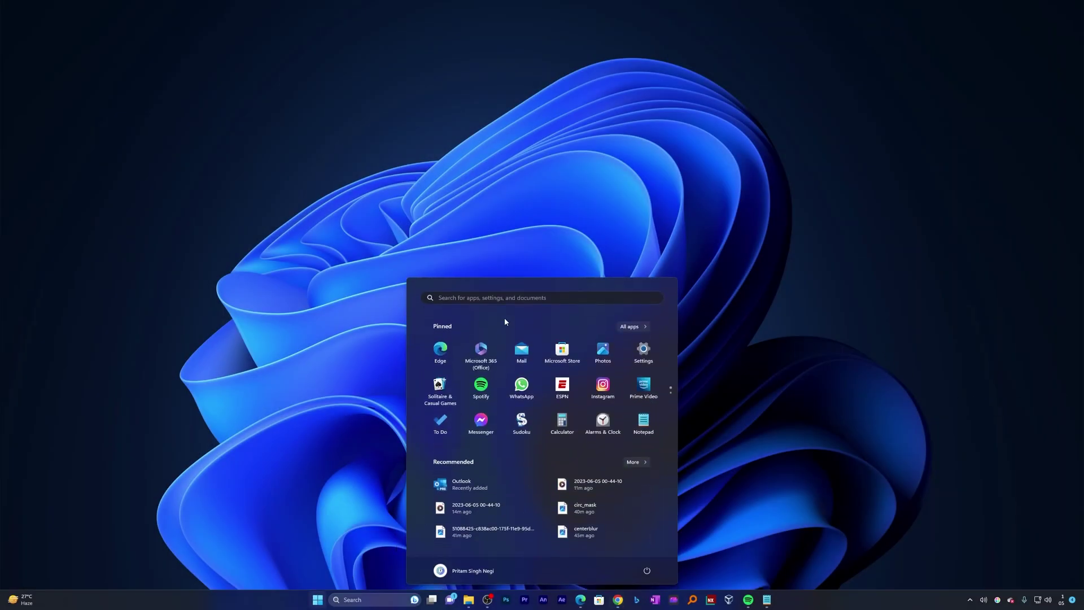
{"action": "type", "text": "outlook"}
{"action": "key", "text": "Return"}
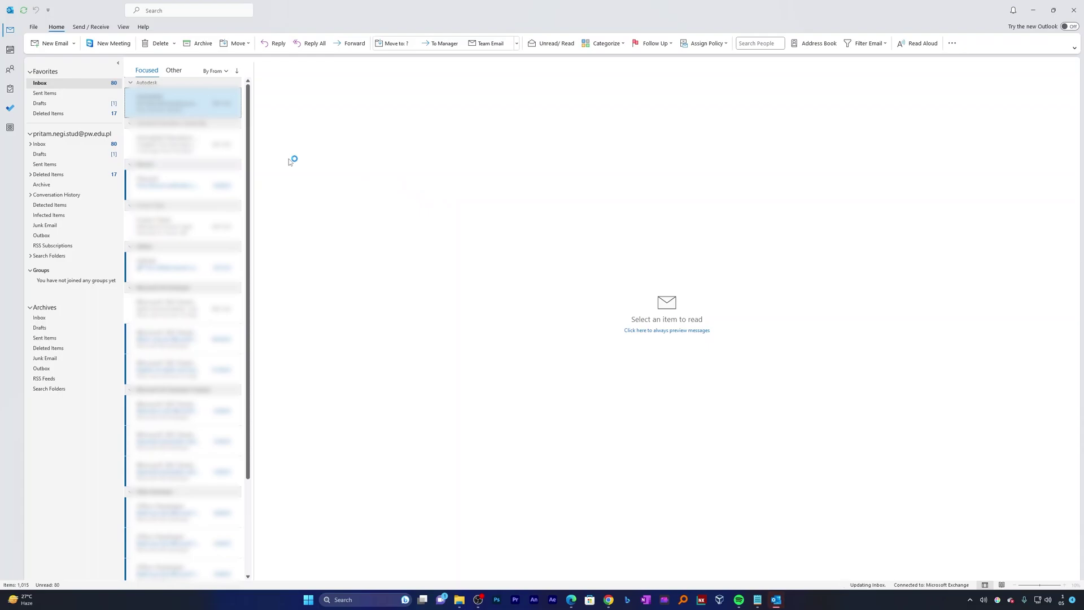
Step: Dismiss the tips and open the Automatic Replies dialog from the File Info page
{"action": "left_click", "coordinate": [221, 102]}
{"action": "left_click", "coordinate": [33, 28]}
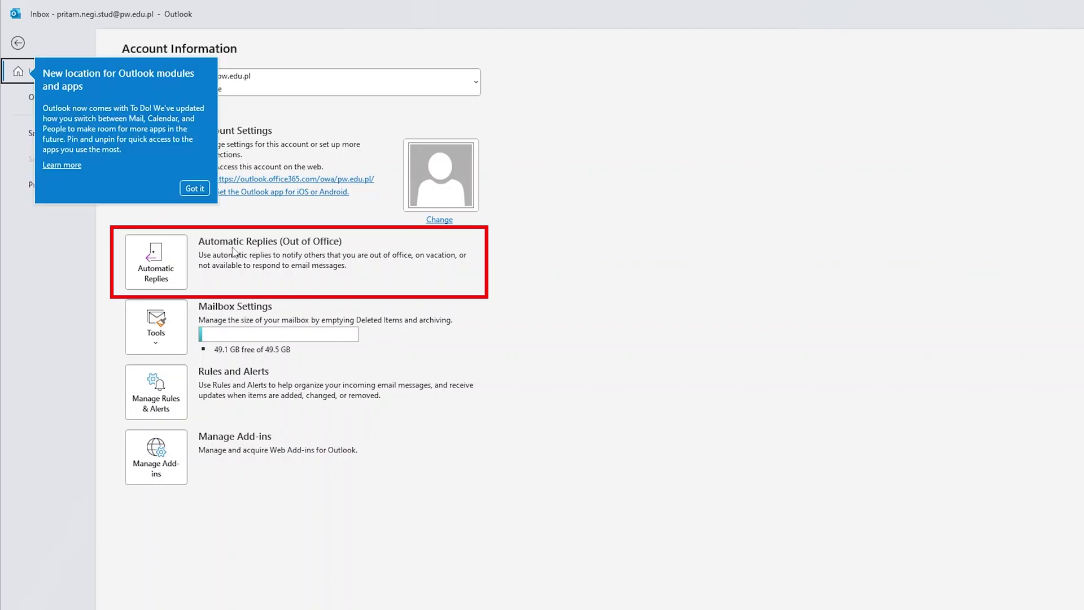
{"action": "left_click", "coordinate": [195, 188]}
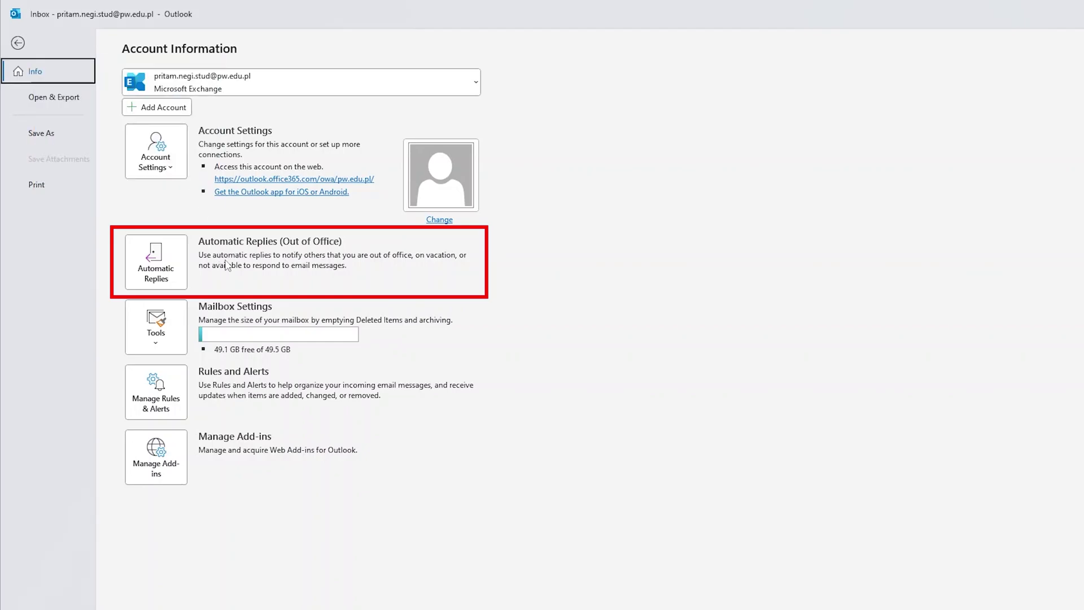
{"action": "left_click", "coordinate": [158, 260]}
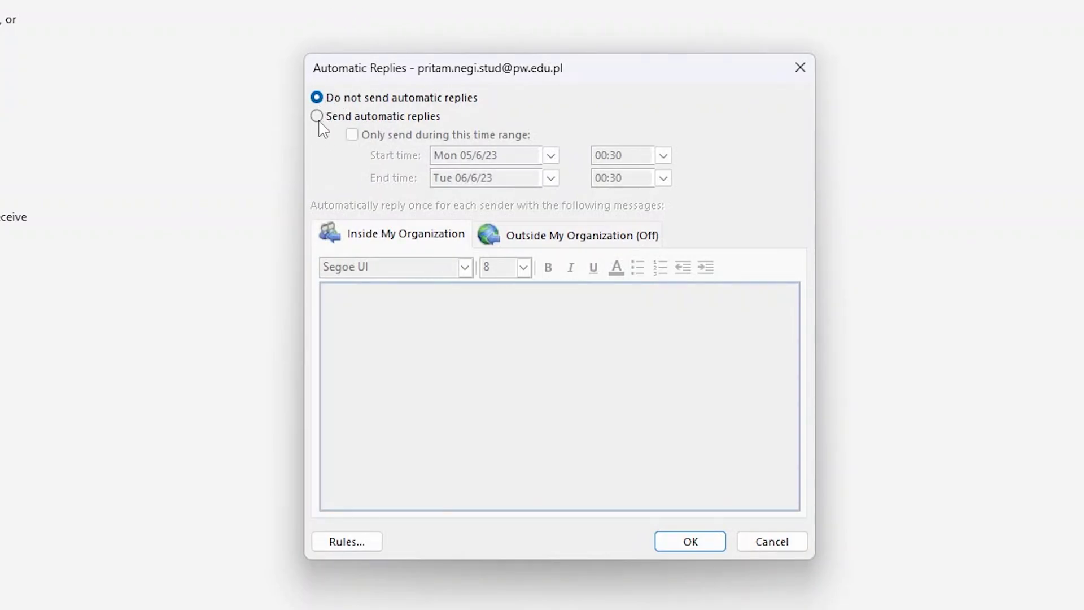
Step: Turn on automatic replies and paste the saved out-of-office message into the internal reply
{"action": "left_click", "coordinate": [318, 117]}
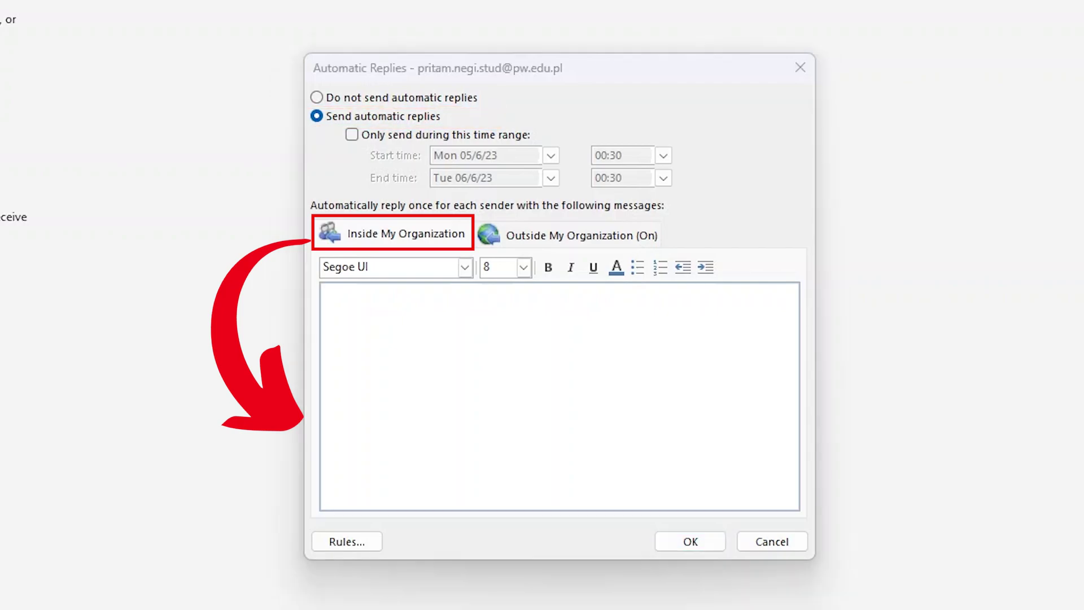
{"action": "left_click", "coordinate": [539, 333]}
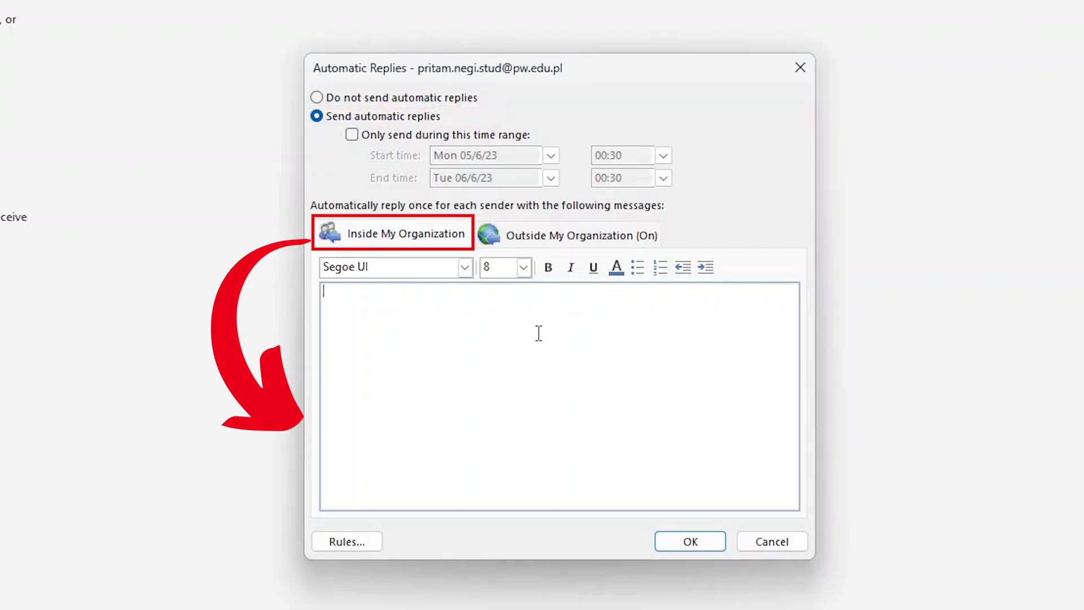
{"action": "key", "text": "super+v"}
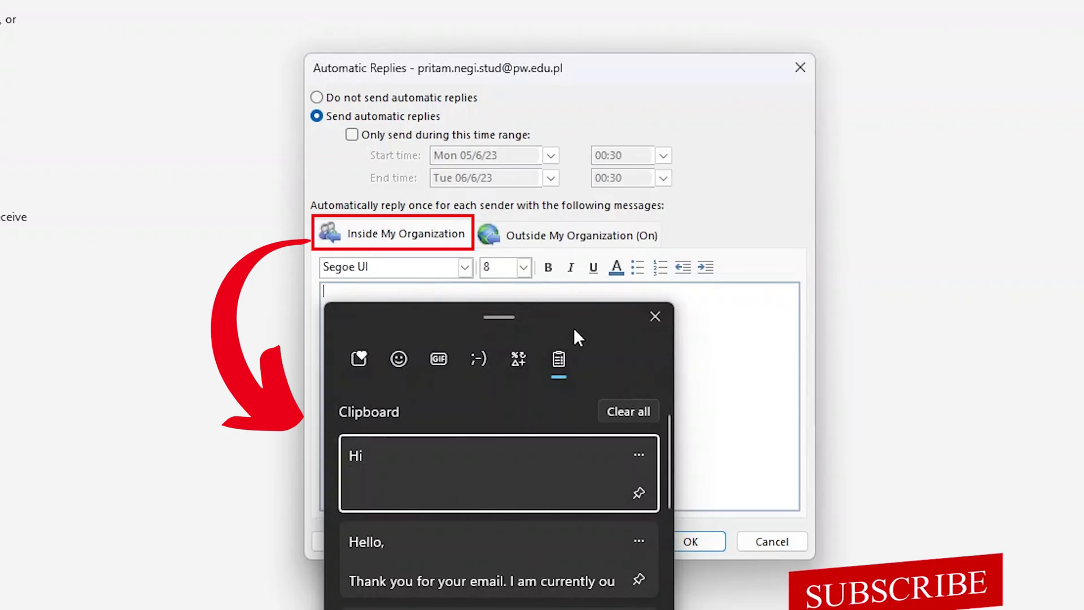
{"action": "left_click", "coordinate": [465, 519]}
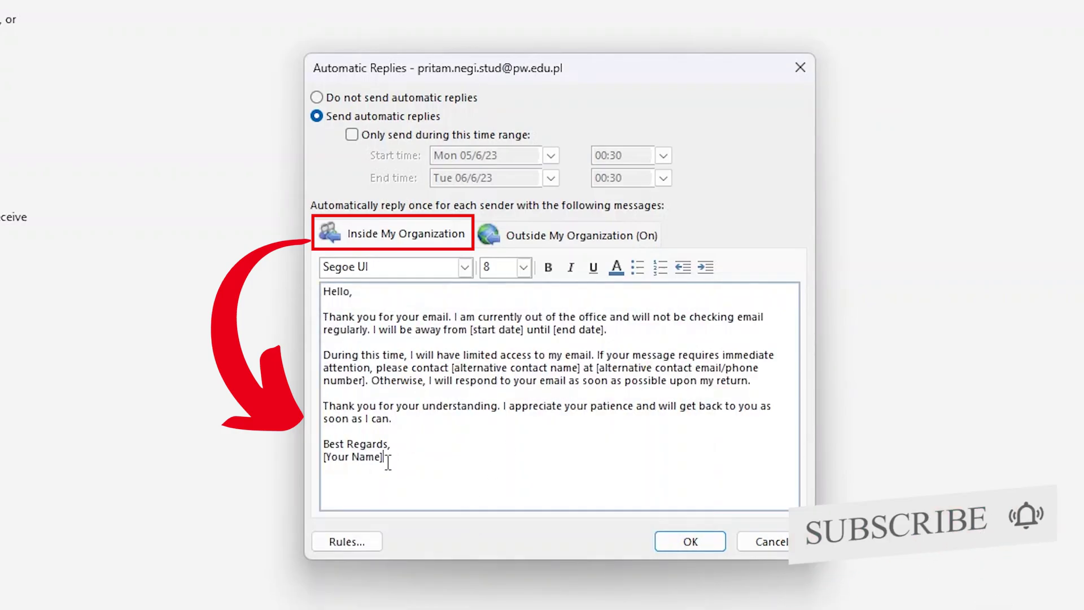
Step: Replace the [Your Name] placeholder with the sender's name and remove the leftover bracket
{"action": "left_click_drag", "start_coordinate": [384, 456], "coordinate": [324, 456]}
{"action": "type", "text": "Prit"}
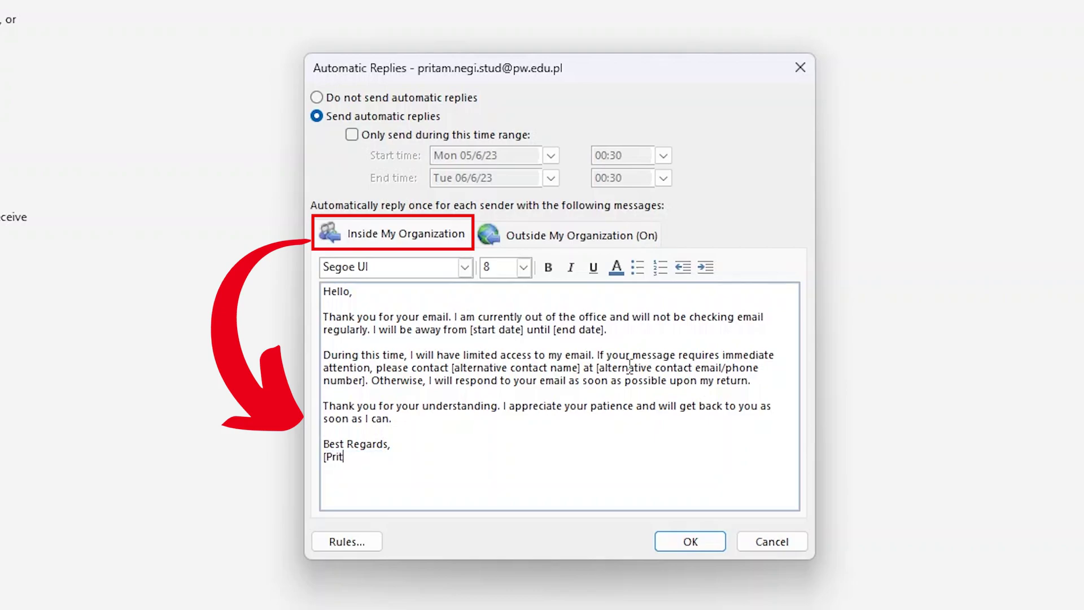
{"action": "type", "text": "am Negi"}
{"action": "key", "text": "Home"}
{"action": "key", "text": "Delete"}
Step: Copy the internal out-of-office message into the Outside My Organization reply box
{"action": "left_click", "coordinate": [536, 236]}
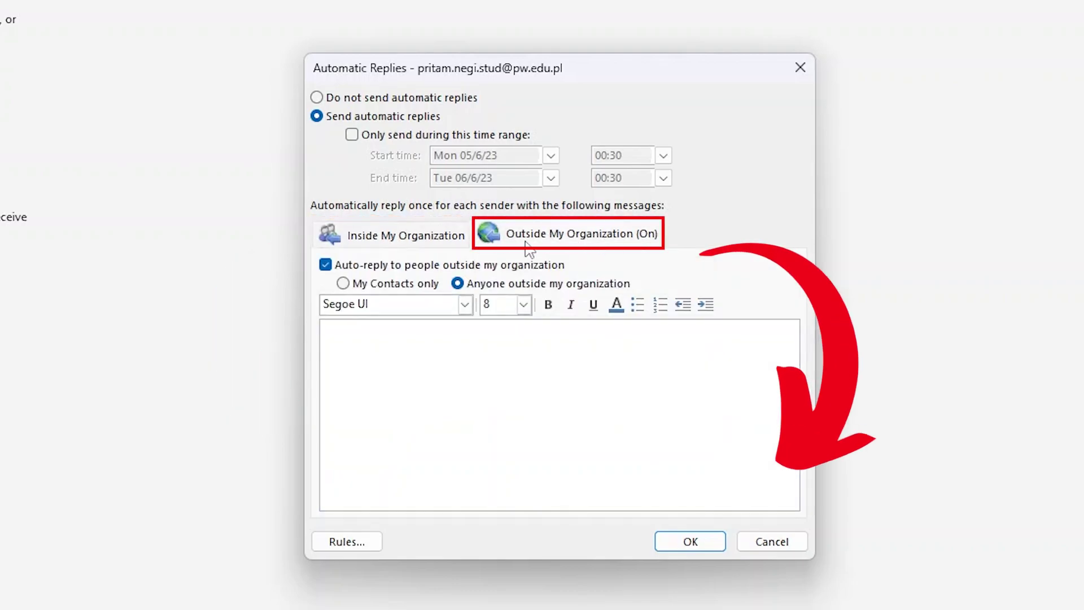
{"action": "left_click", "coordinate": [410, 237]}
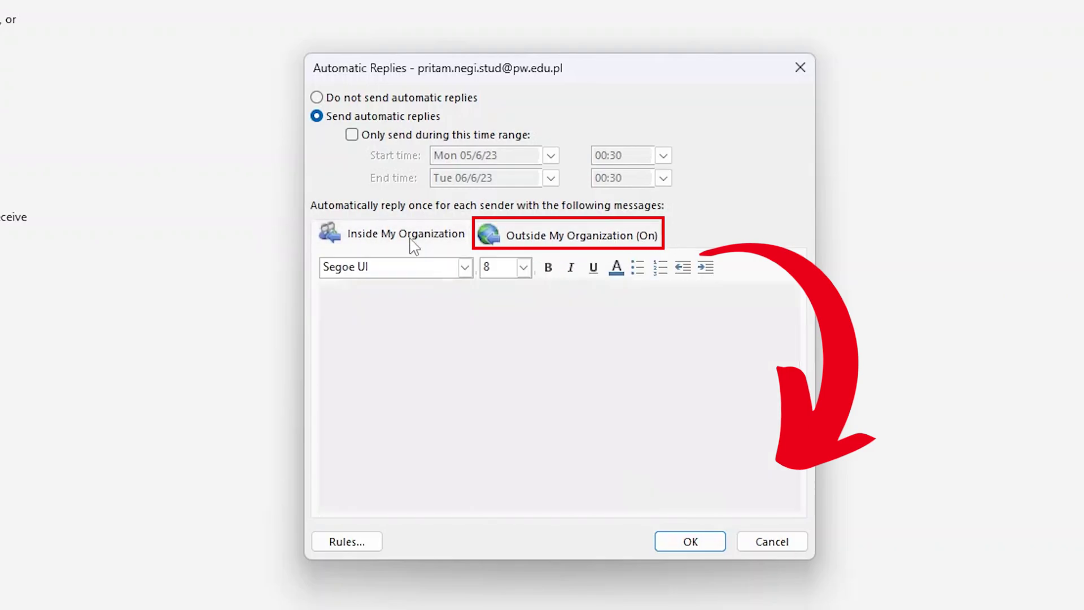
{"action": "left_click_drag", "start_coordinate": [416, 459], "coordinate": [309, 293]}
{"action": "key", "text": "ctrl+c"}
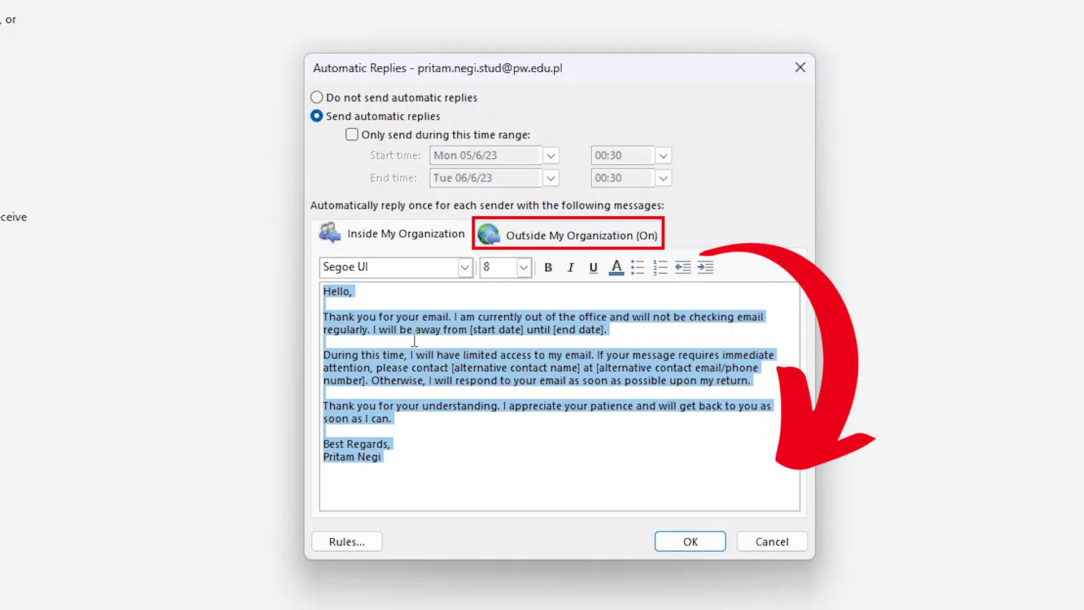
{"action": "left_click", "coordinate": [545, 240]}
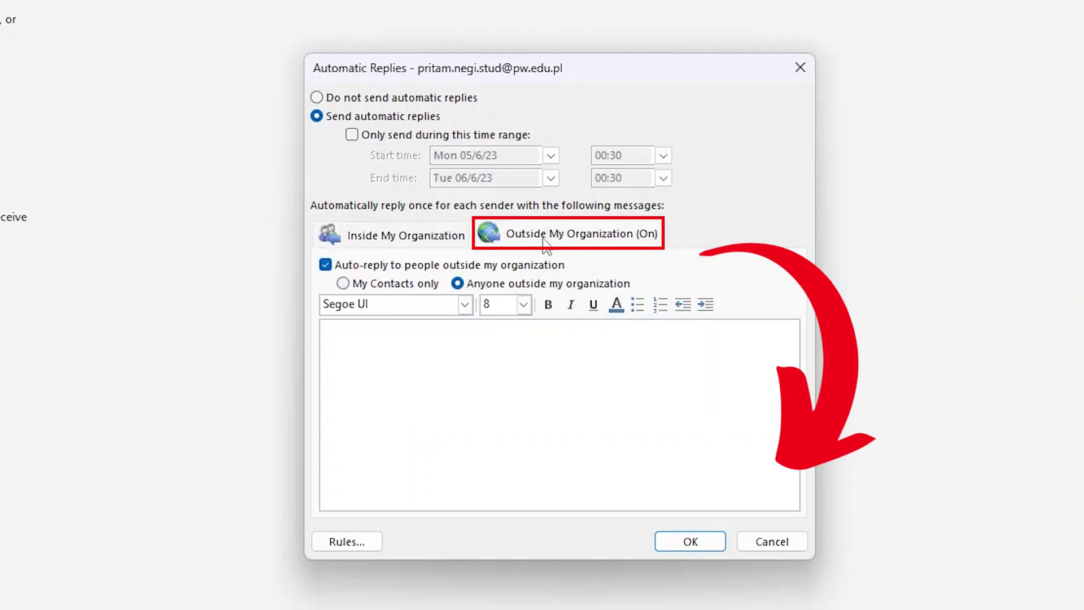
{"action": "left_click", "coordinate": [526, 358]}
{"action": "key", "text": "ctrl+v"}
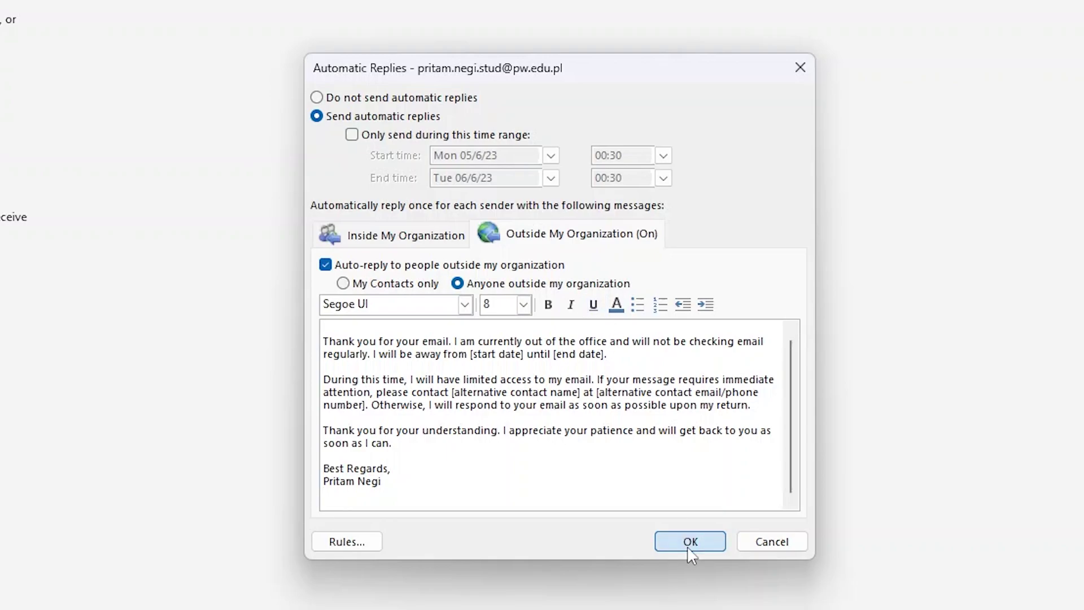
Step: Limit auto-replies to the range 05/6/23 00:00 through 08/6/23 and save with OK
{"action": "left_click", "coordinate": [689, 542]}
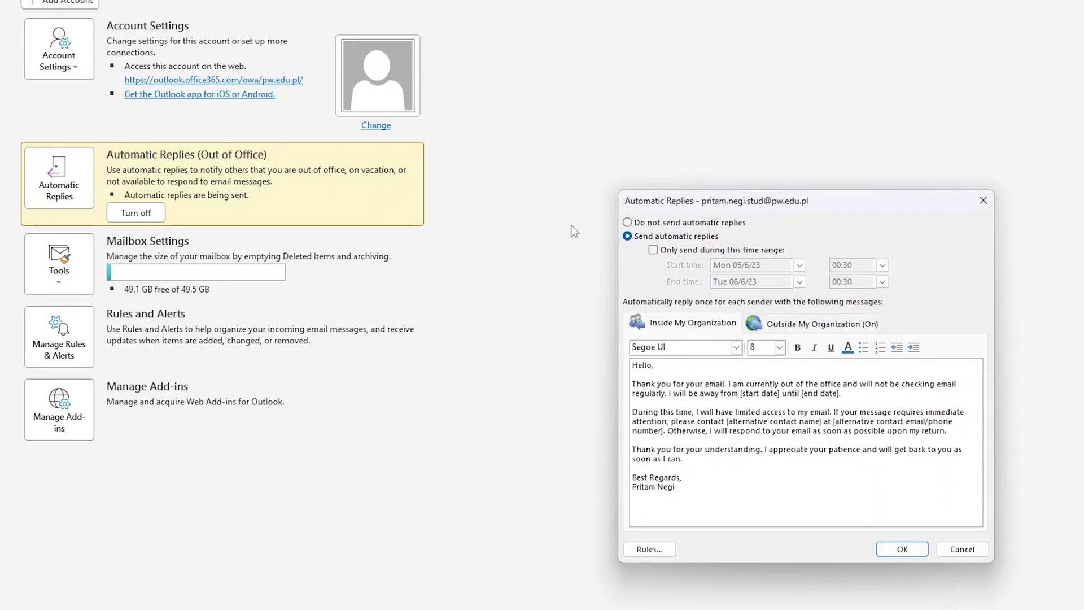
{"action": "left_click", "coordinate": [653, 251]}
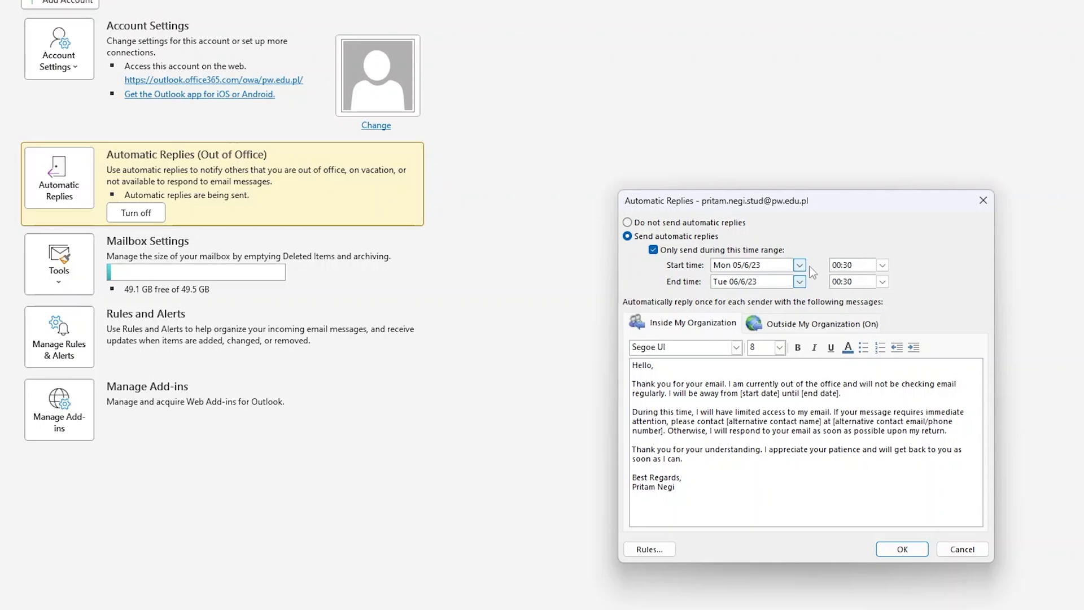
{"action": "left_click", "coordinate": [881, 265]}
{"action": "left_click", "coordinate": [866, 277]}
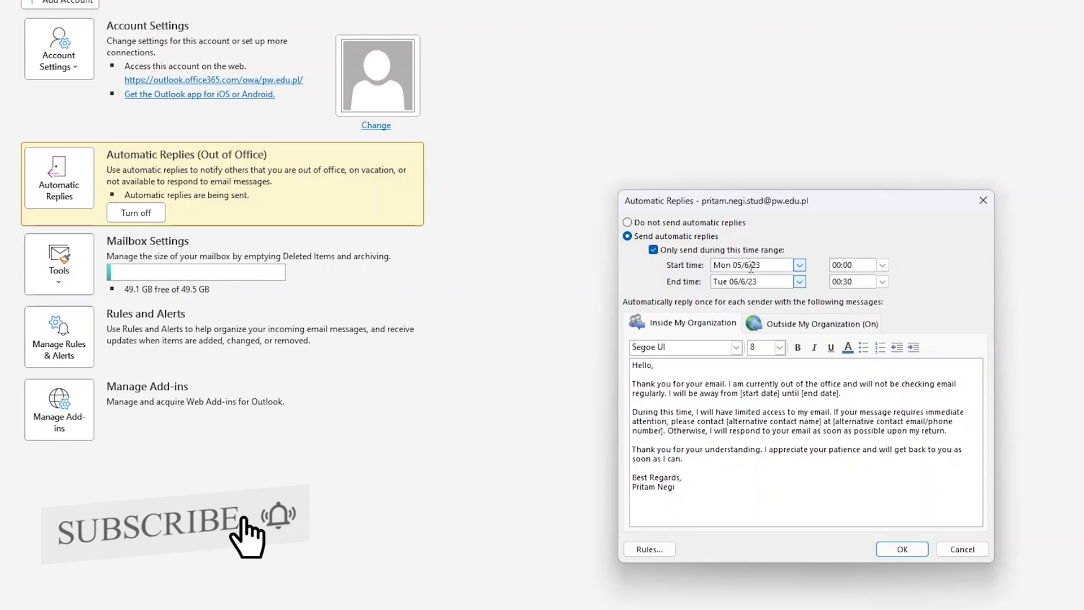
{"action": "left_click", "coordinate": [799, 281]}
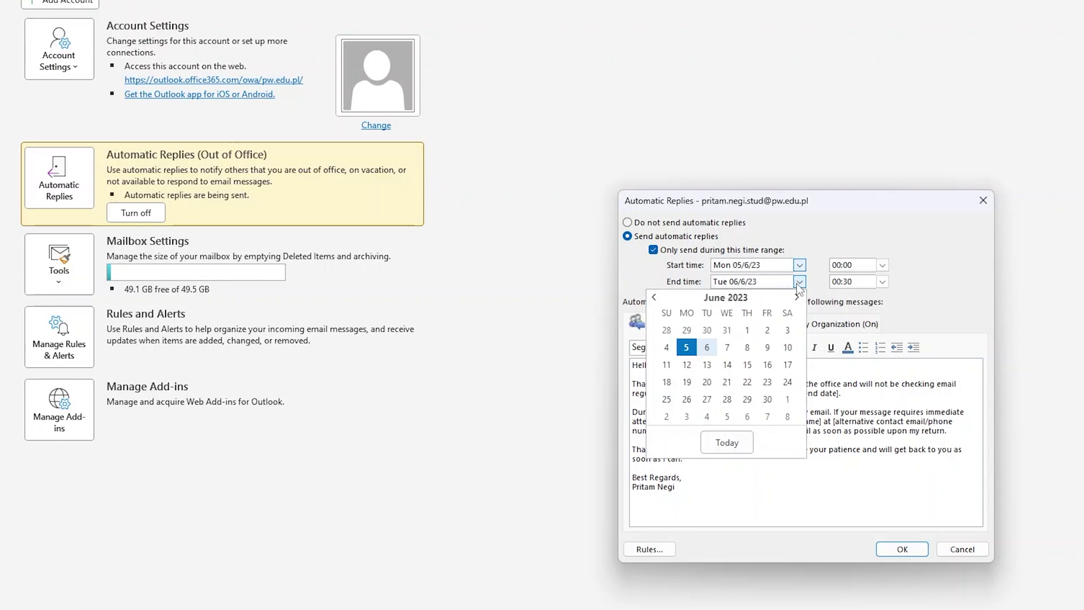
{"action": "left_click", "coordinate": [746, 348]}
{"action": "left_click", "coordinate": [900, 549]}
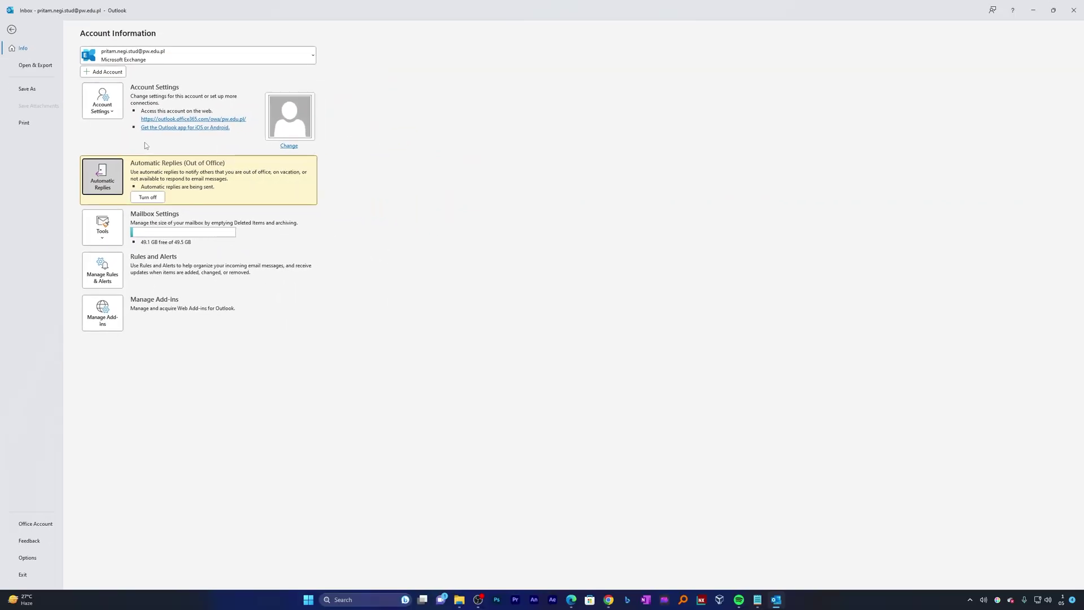
Step: From Gmail, send a test email with subject 'Hi' and body 'This is Test Message' to the Outlook address
{"action": "key", "text": "alt+Tab"}
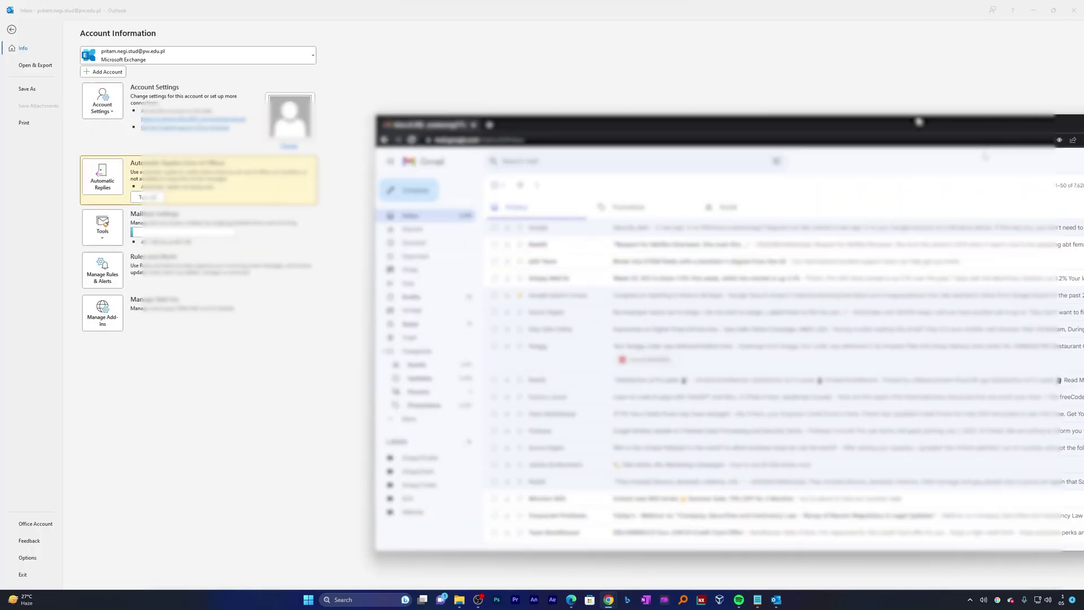
{"action": "left_click_drag", "start_coordinate": [621, 115], "coordinate": [559, 6]}
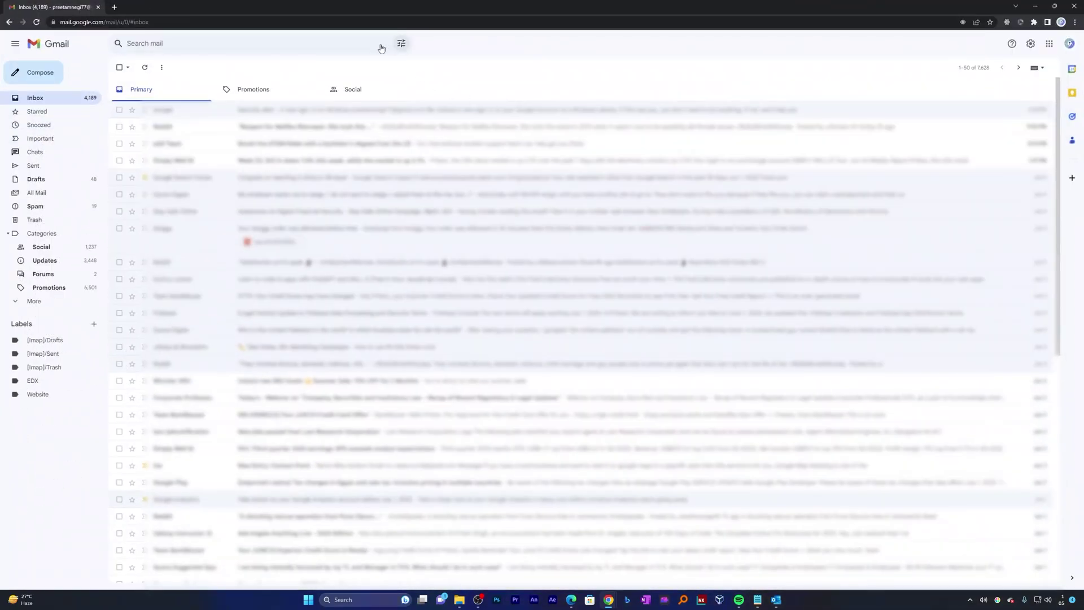
{"action": "left_click", "coordinate": [40, 72]}
{"action": "left_click", "coordinate": [1038, 339]}
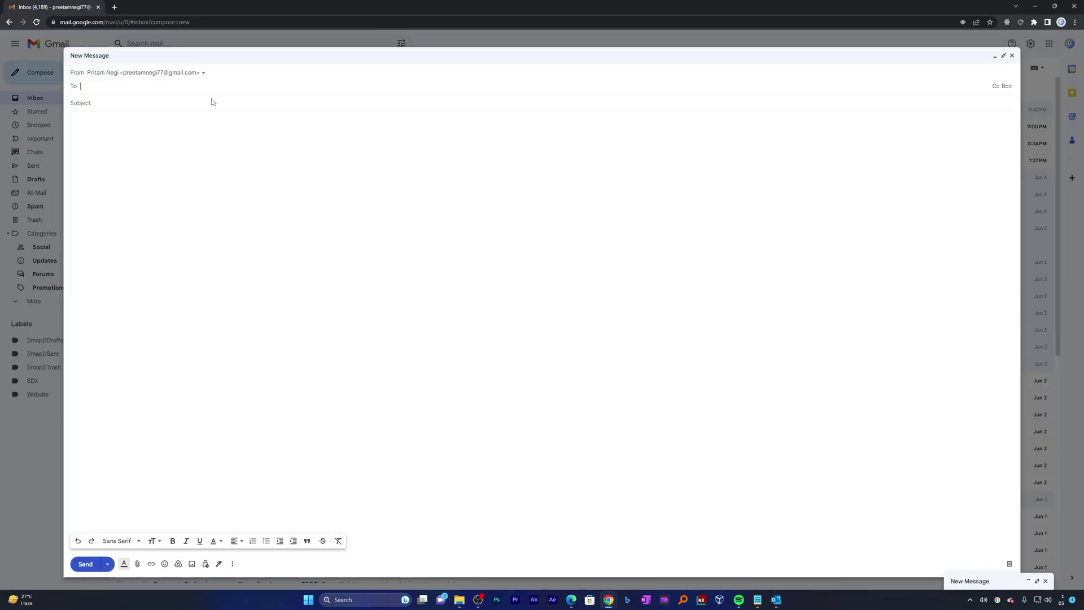
{"action": "key", "text": "ctrl+v"}
{"action": "left_click", "coordinate": [174, 107]}
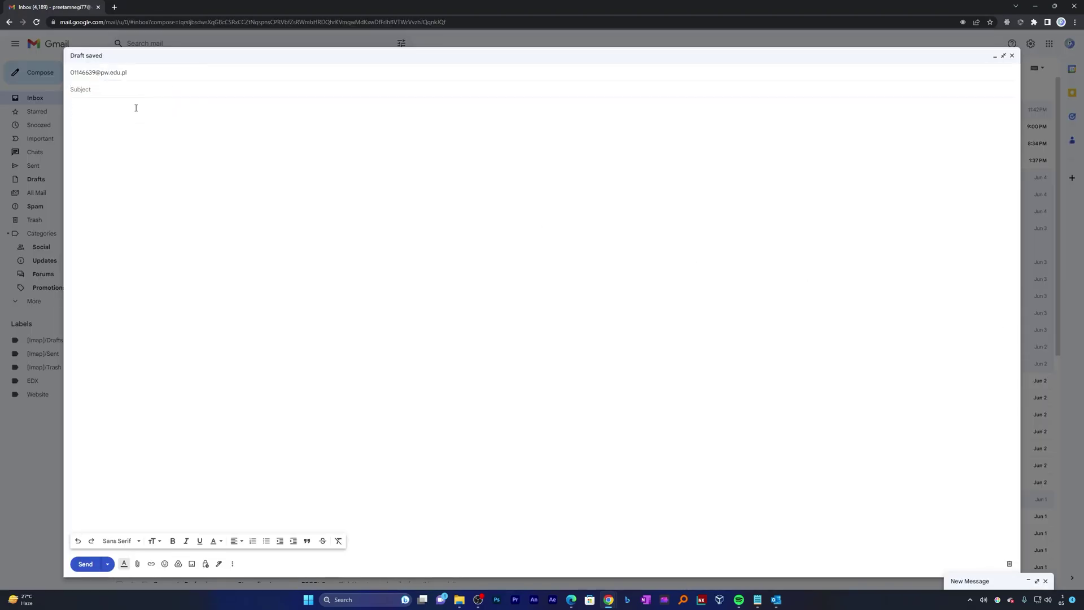
{"action": "type", "text": "Hi"}
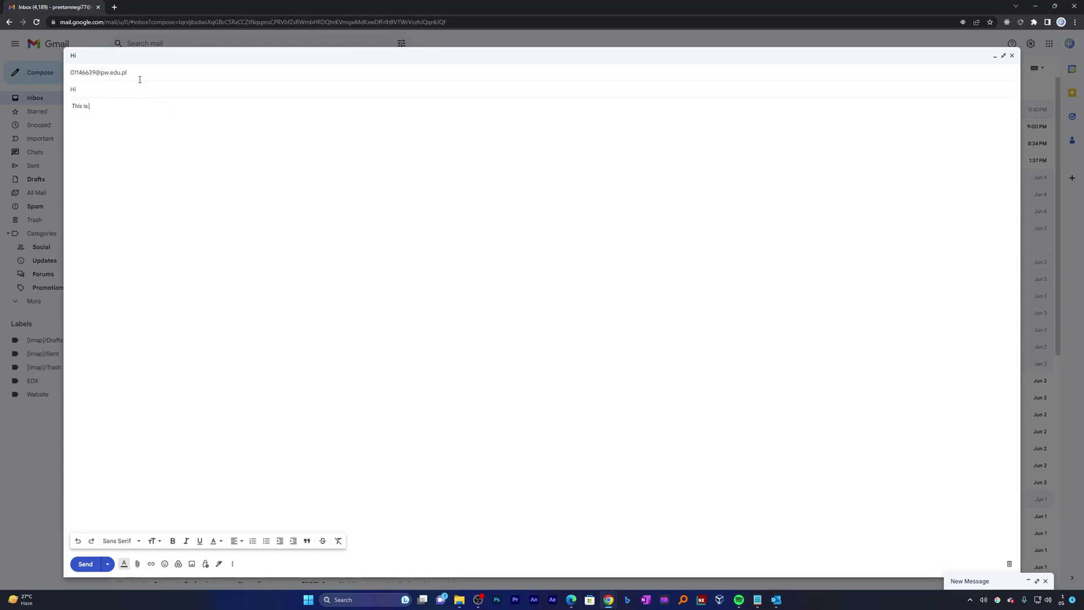
{"action": "type", "text": "Test Message"}
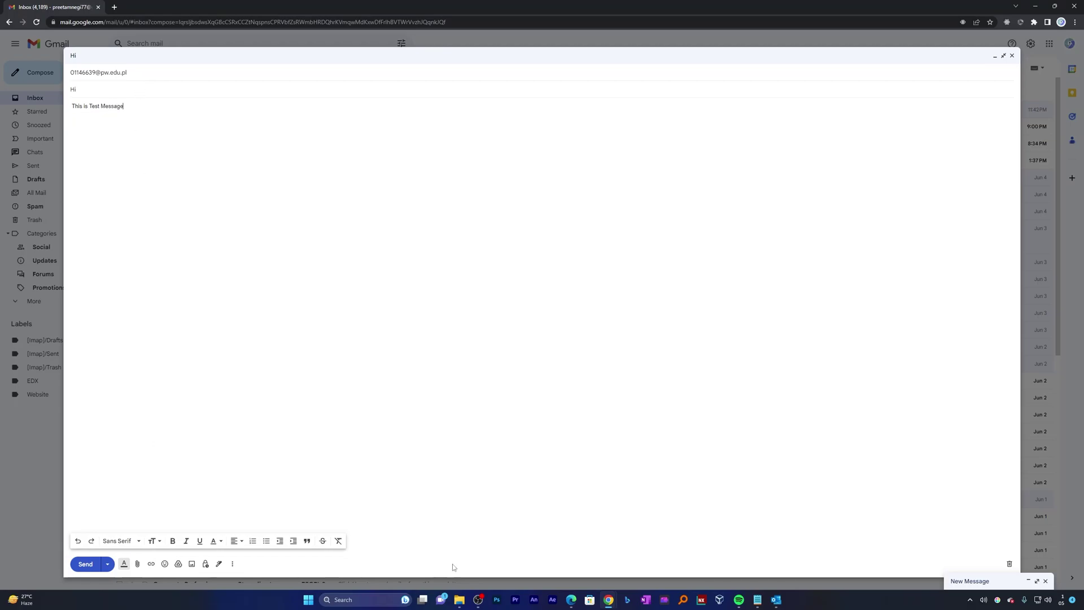
{"action": "left_click", "coordinate": [95, 564]}
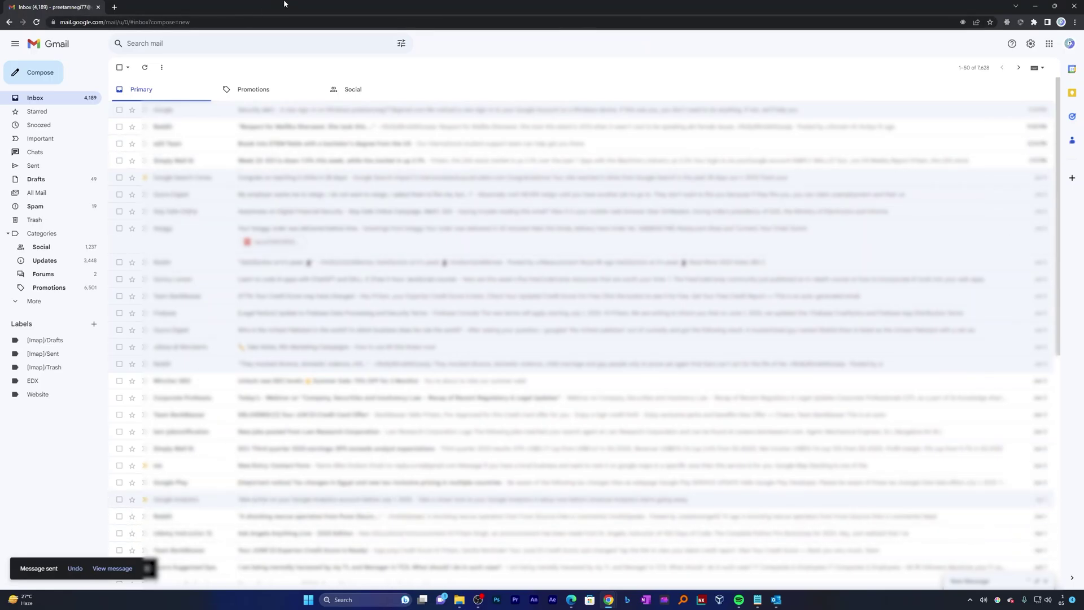
{"action": "left_click_drag", "start_coordinate": [289, 8], "coordinate": [1083, 112]}
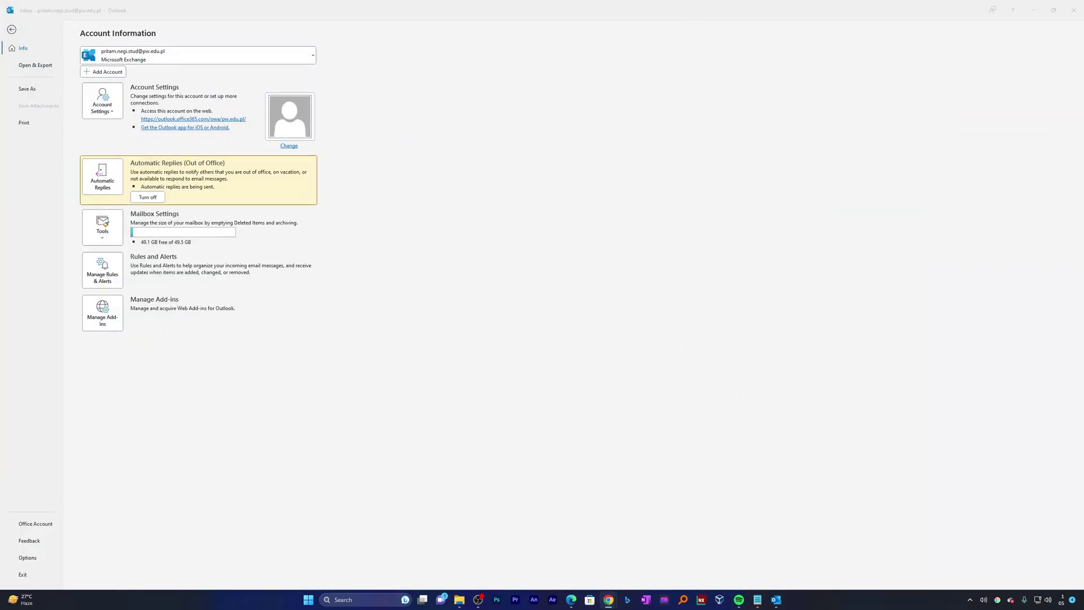
Step: Go to the account Inbox, check the Other and Focused tabs, and open the 'Hi' message
{"action": "left_click", "coordinate": [14, 30]}
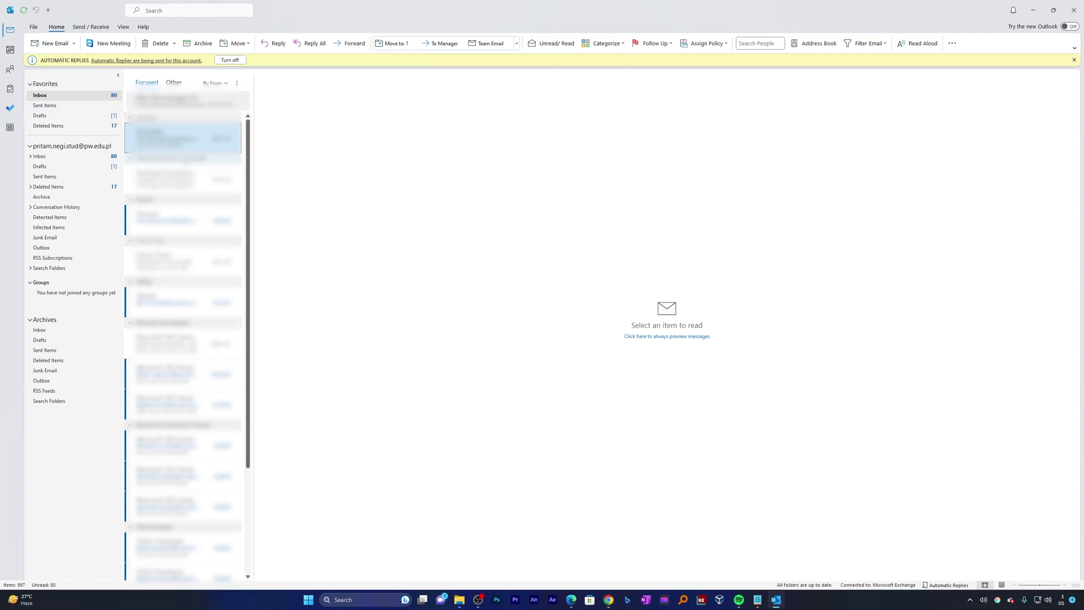
{"action": "left_click", "coordinate": [80, 157]}
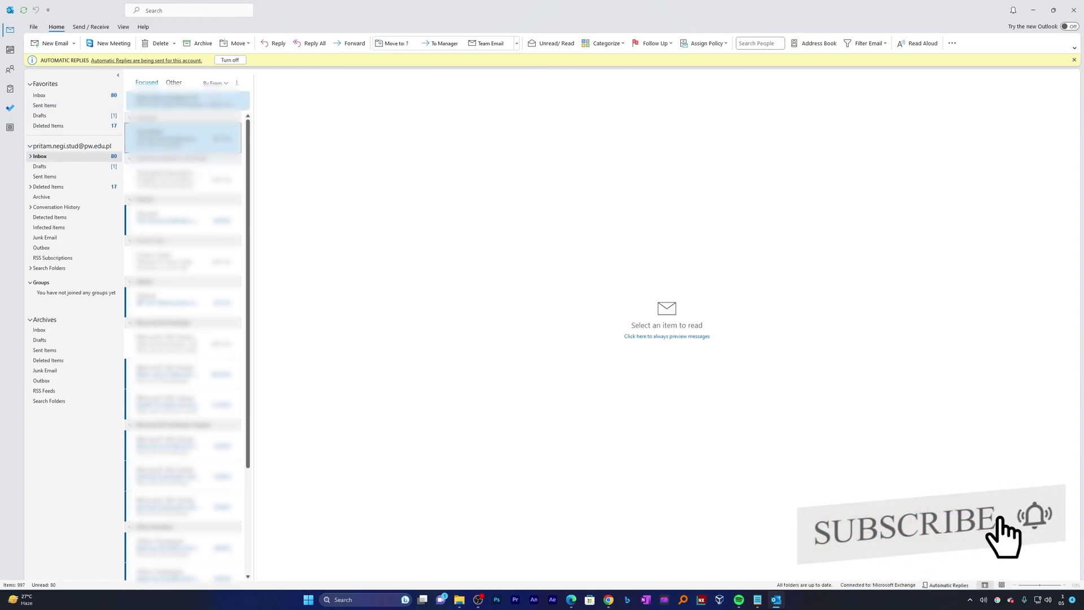
{"action": "left_click", "coordinate": [174, 82]}
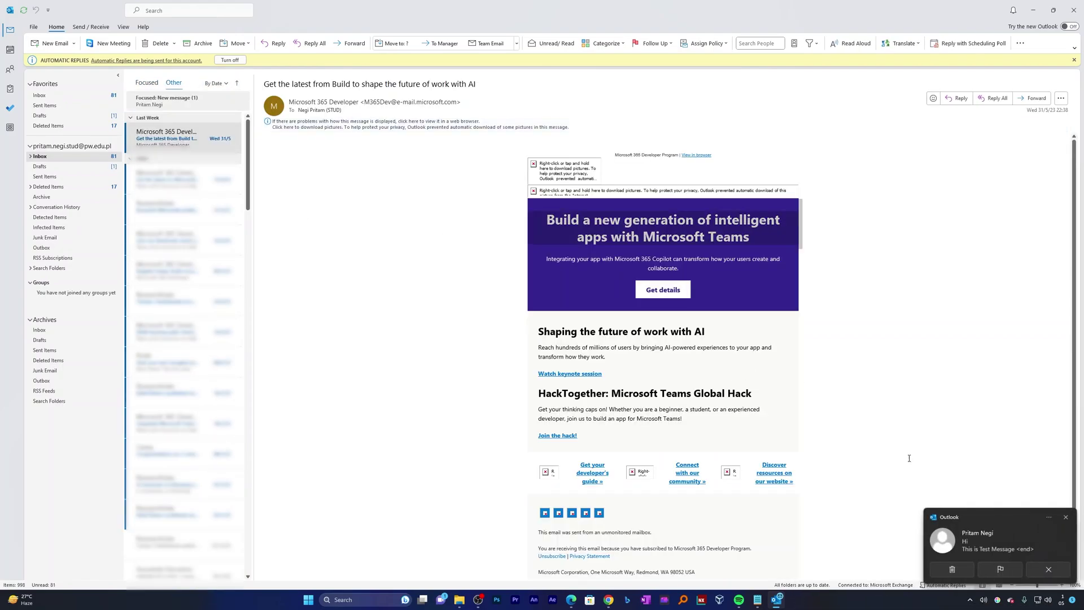
{"action": "left_click", "coordinate": [147, 83]}
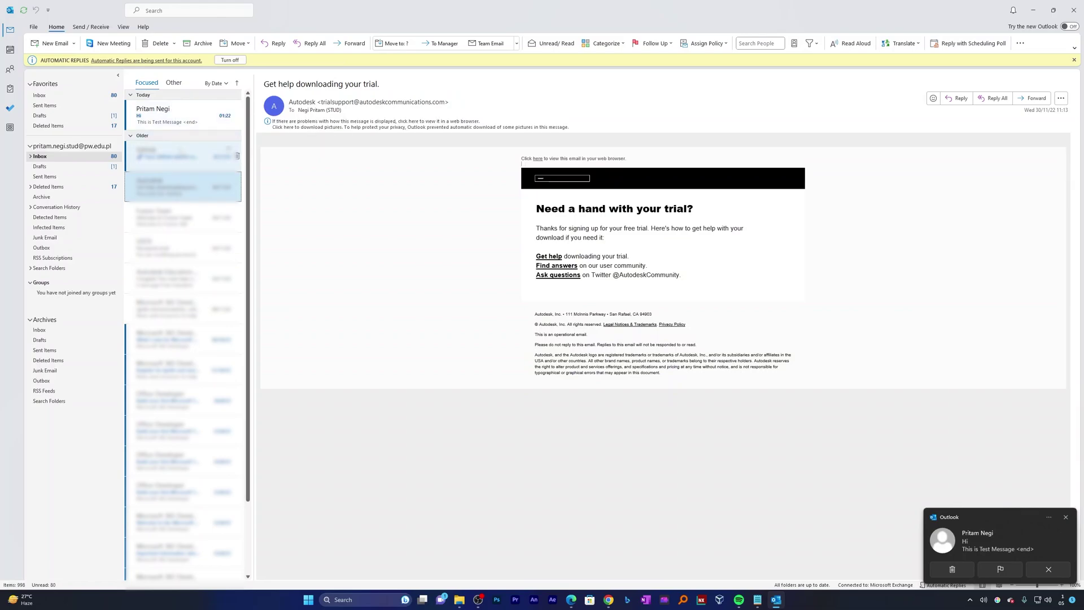
{"action": "left_click", "coordinate": [176, 124]}
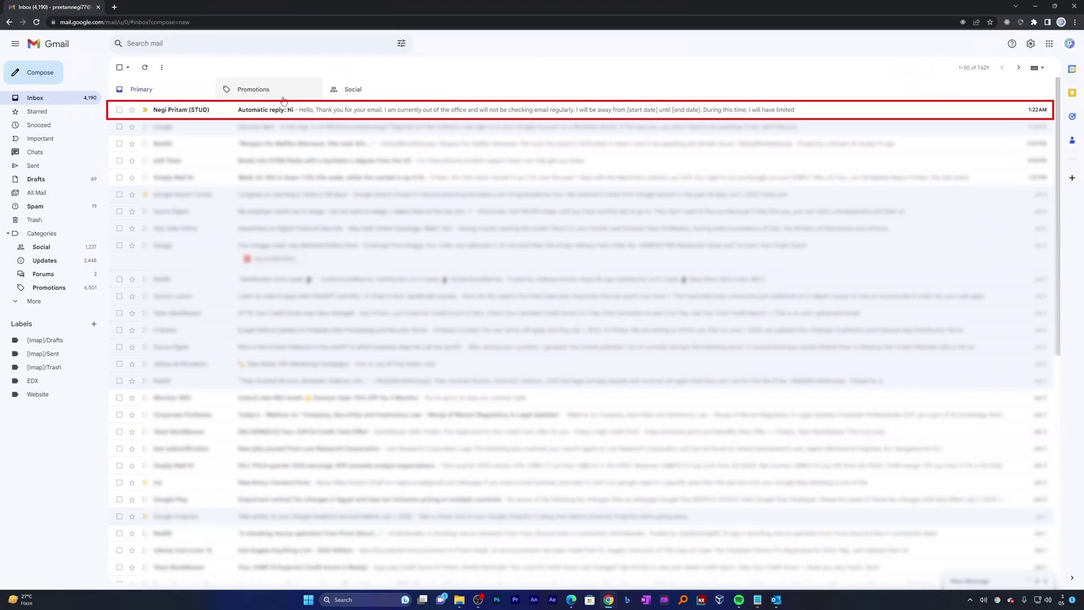
Step: Read the 'Automatic reply: Hi' email in Gmail at 125% zoom, then switch back to Outlook
{"action": "left_click", "coordinate": [314, 110]}
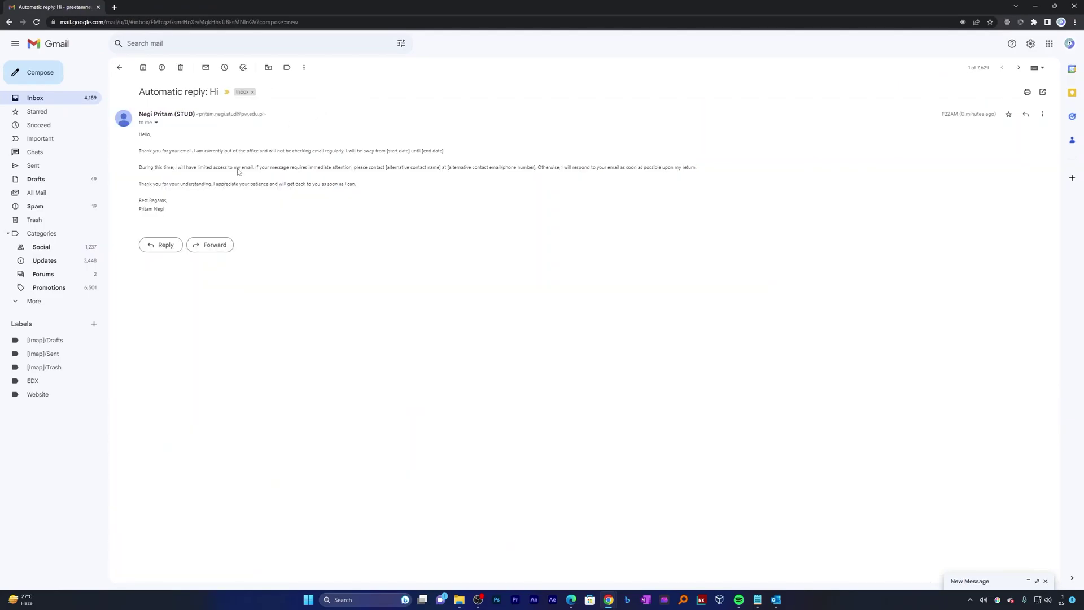
{"action": "key", "text": "ctrl+plus"}
{"action": "key", "text": "ctrl+plus"}
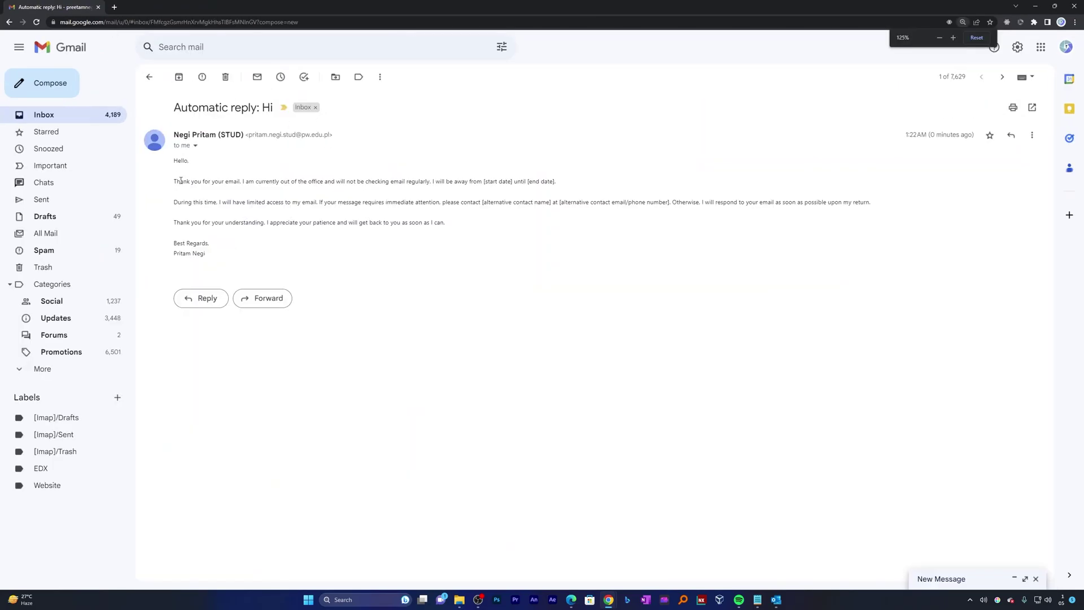
{"action": "left_click_drag", "start_coordinate": [180, 181], "coordinate": [497, 181]}
{"action": "left_click", "coordinate": [314, 182]}
{"action": "left_click", "coordinate": [588, 193]}
{"action": "left_click", "coordinate": [531, 157]}
{"action": "key", "text": "ctrl+super+Left"}
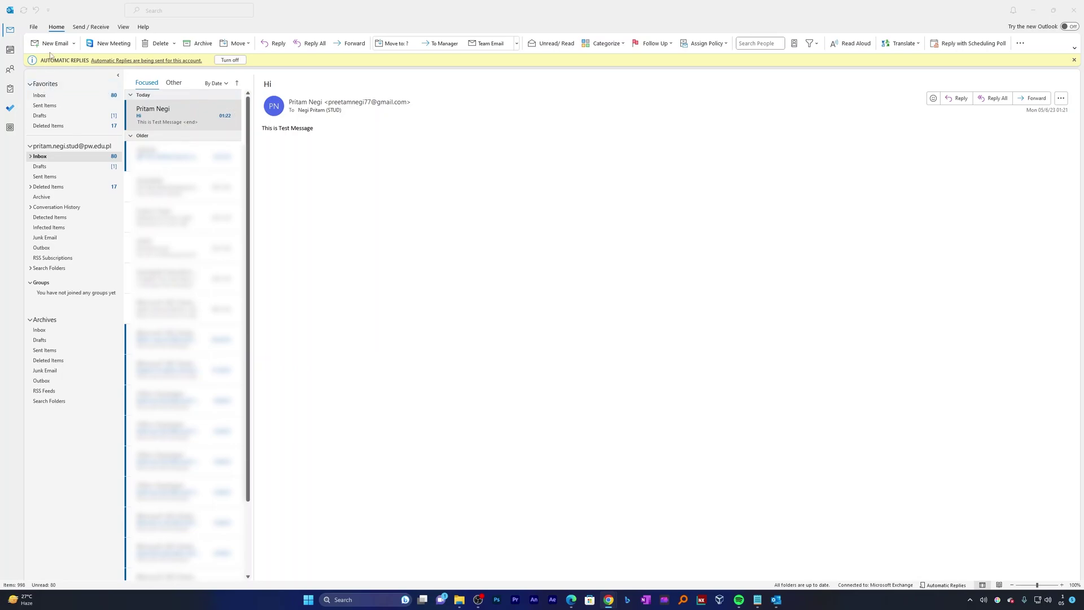
Step: Turn off Automatic Replies (Out of Office) from the File Info page
{"action": "left_click", "coordinate": [32, 27]}
{"action": "left_click", "coordinate": [148, 197]}
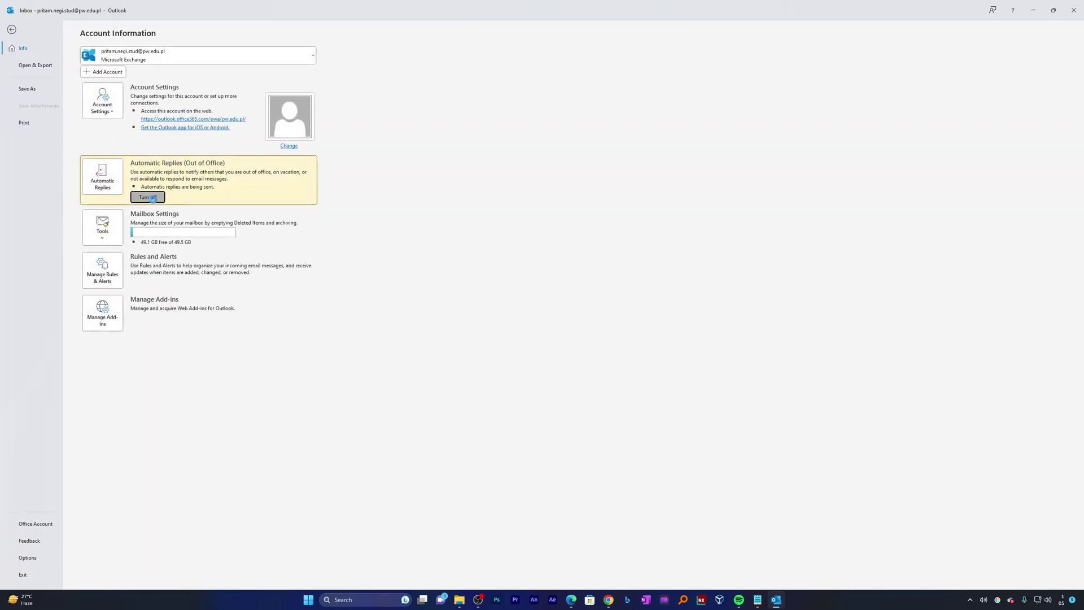